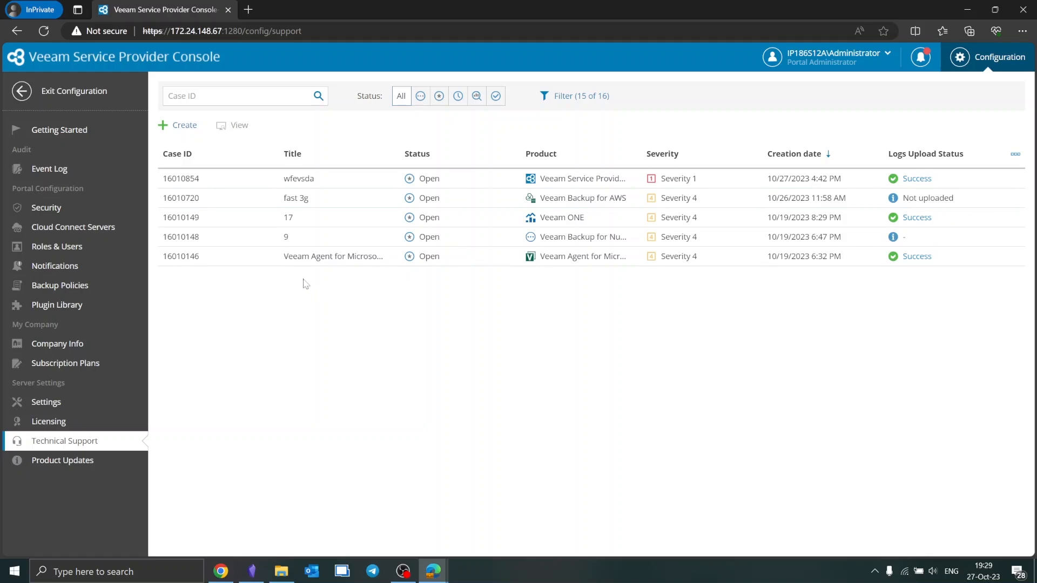
# - Start a new support case and sign in to the Veeam Customer Support Portal with the account e-mail and password
pyautogui.click(191, 135)
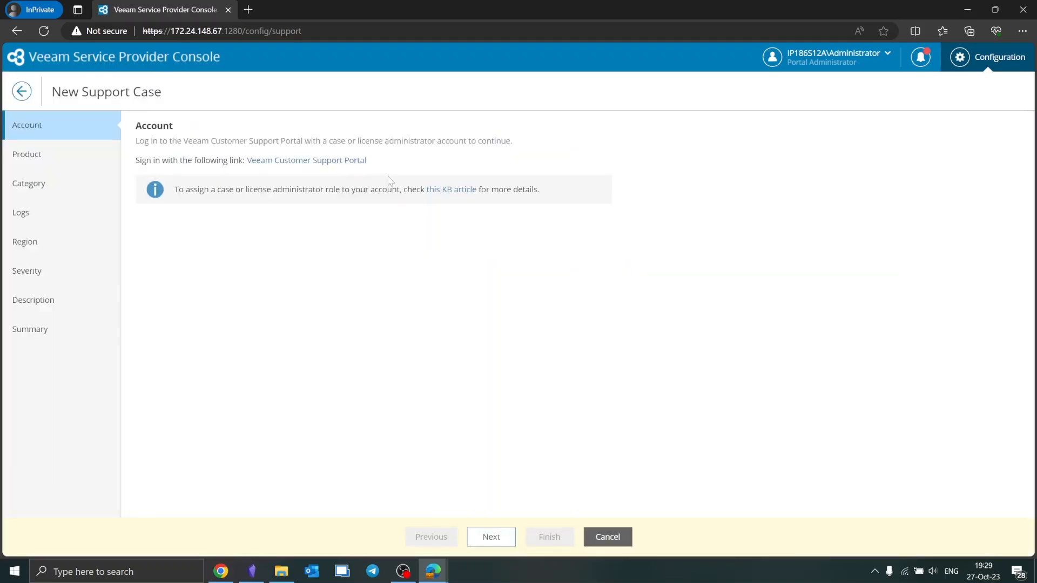
pyautogui.click(344, 165)
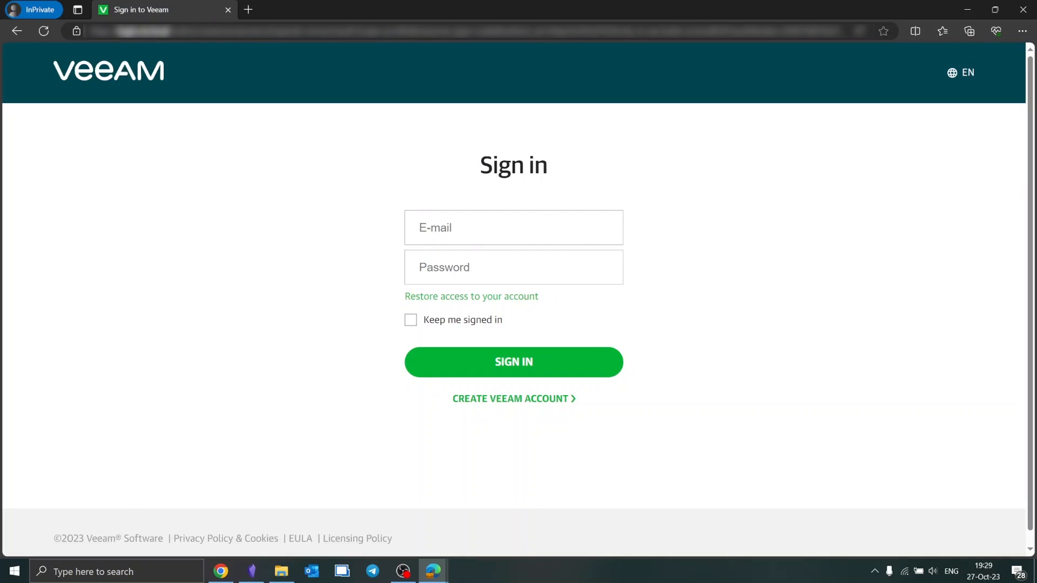
pyautogui.click(587, 231)
pyautogui.click(575, 283)
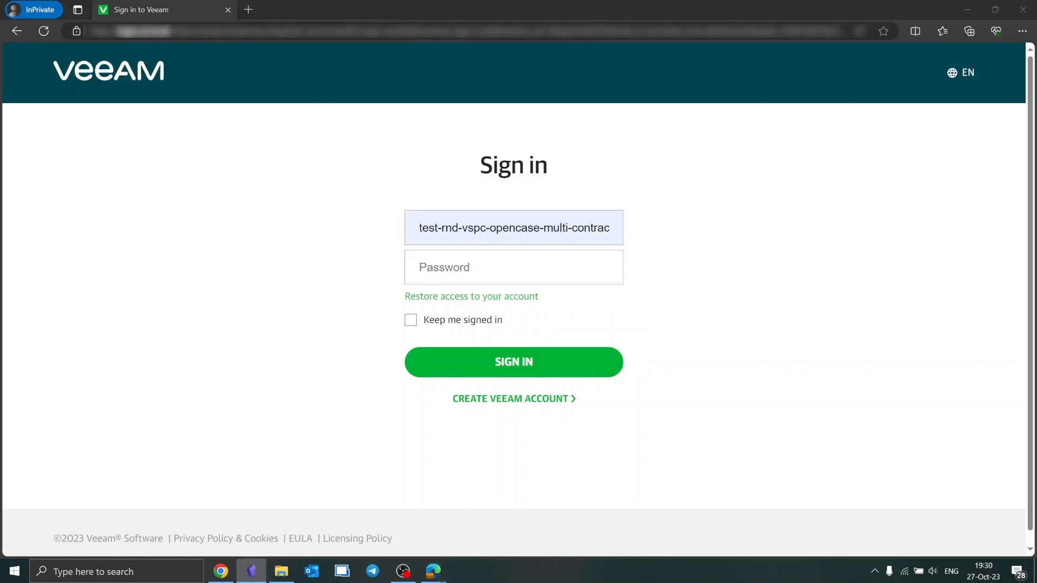
pyautogui.click(586, 269)
pyautogui.hotkey('ctrl', 'v')
pyautogui.click(521, 355)
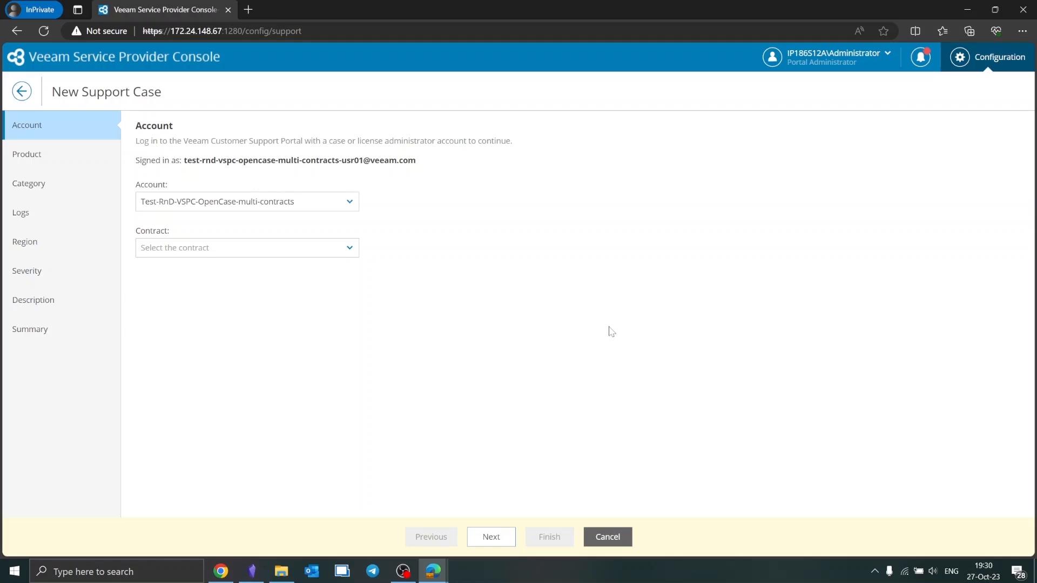
# - Assign the first available contract to the support case and continue to the product selection
pyautogui.click(298, 250)
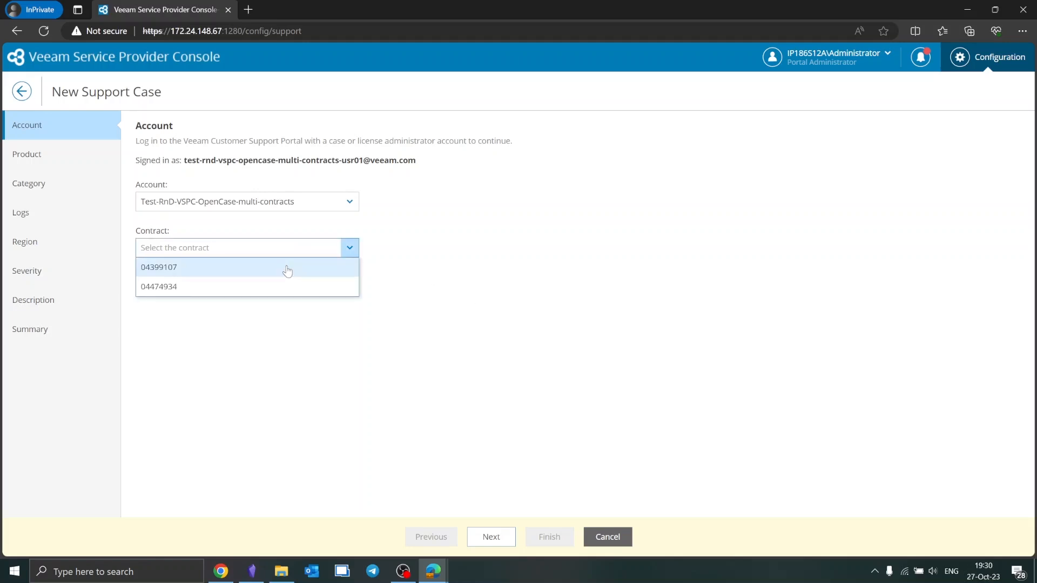
pyautogui.click(285, 269)
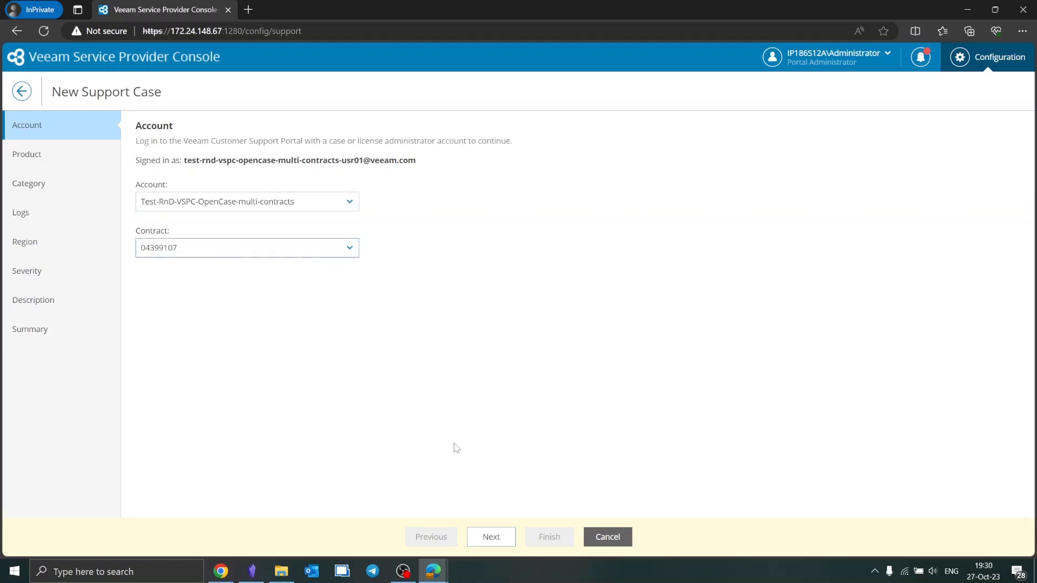
pyautogui.click(502, 536)
# - Set the case's product to Veeam Backup & Replication and its category to Backup jobs
pyautogui.click(294, 167)
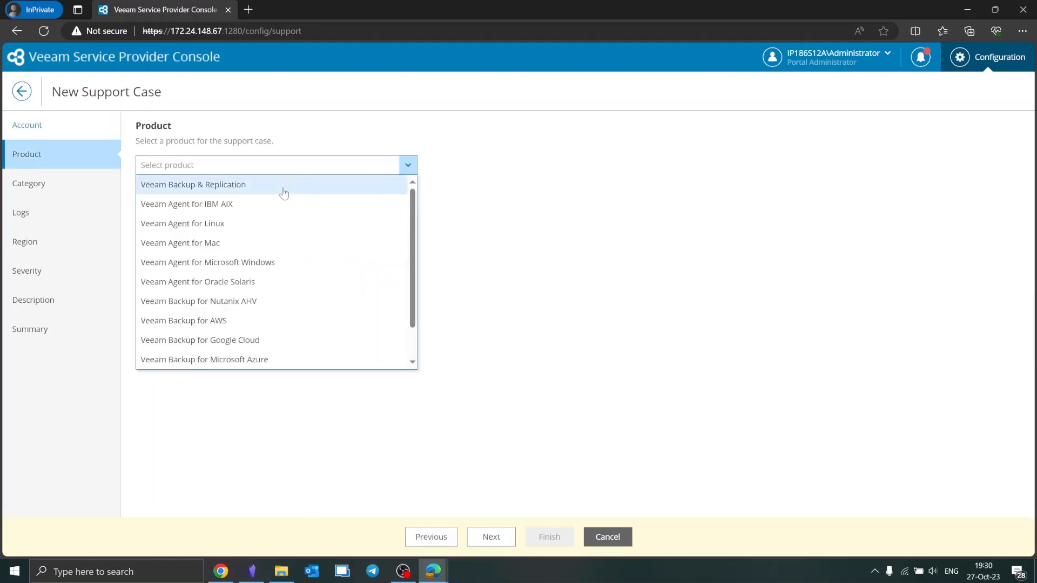
pyautogui.scroll(-3, 299, 262)
pyautogui.scroll(3, 282, 236)
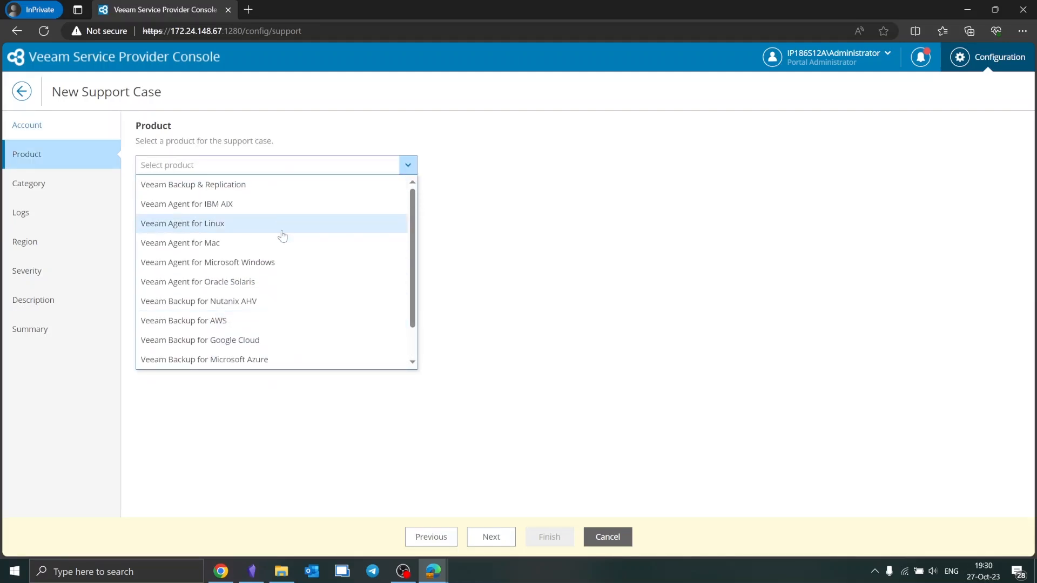
pyautogui.scroll(-1, 281, 225)
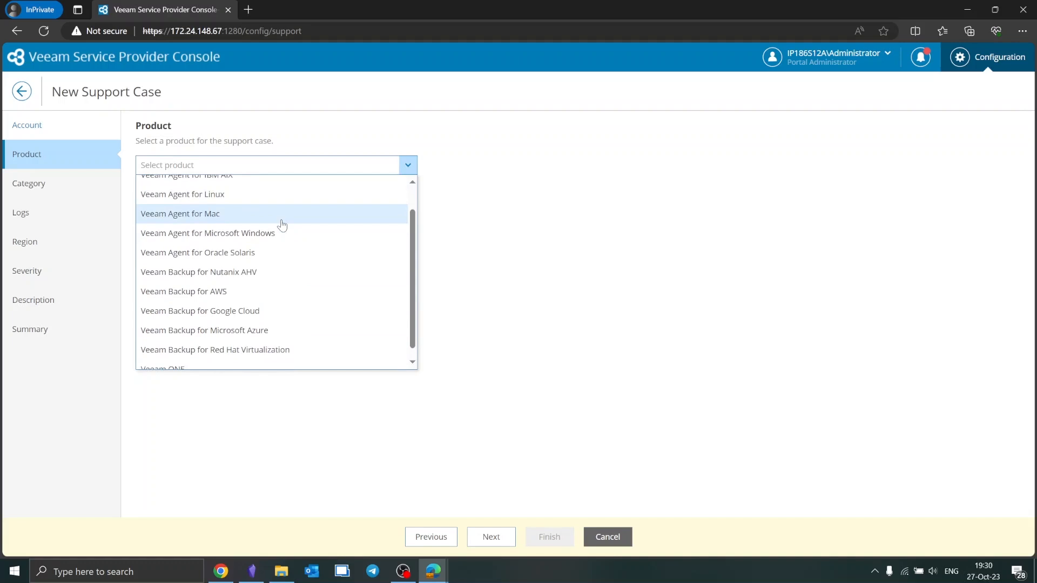
pyautogui.scroll(1, 282, 225)
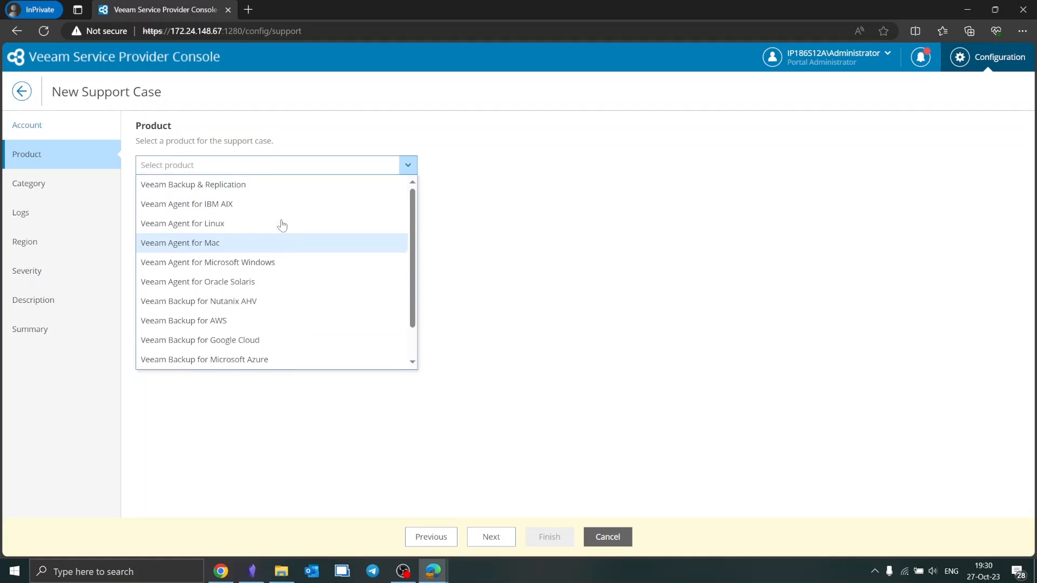
pyautogui.click(294, 189)
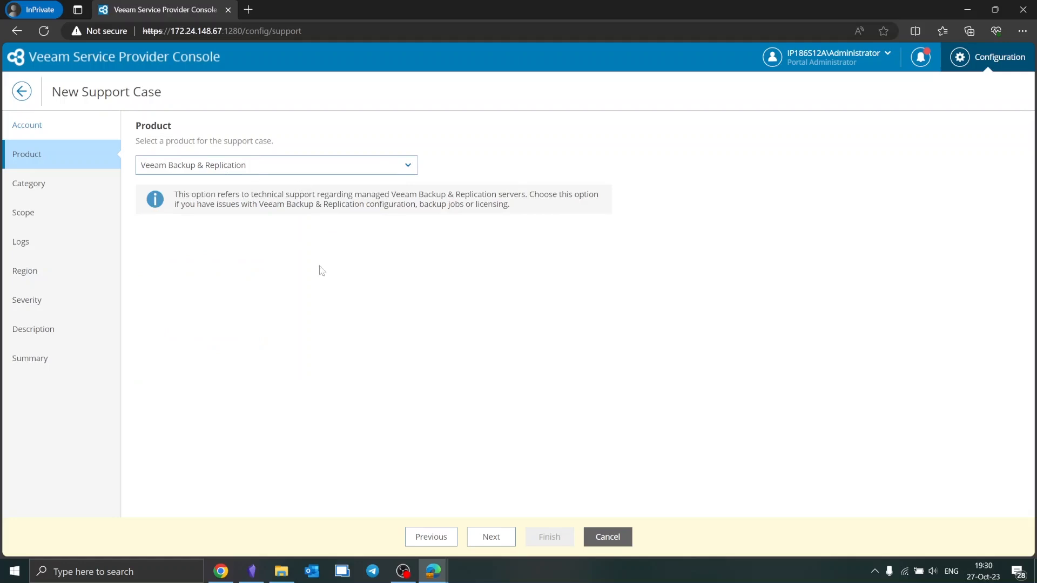
pyautogui.click(507, 539)
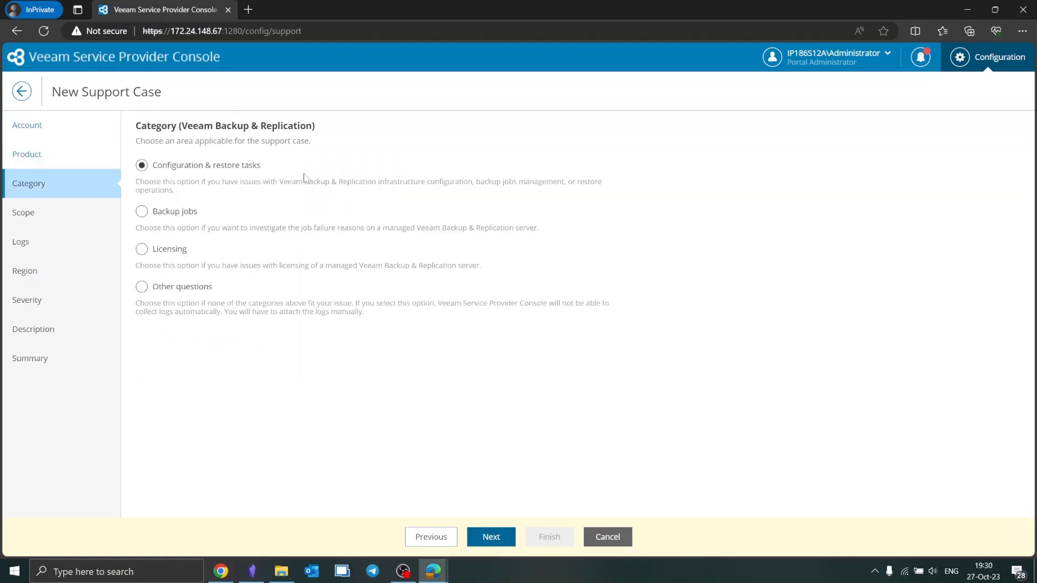
pyautogui.click(186, 213)
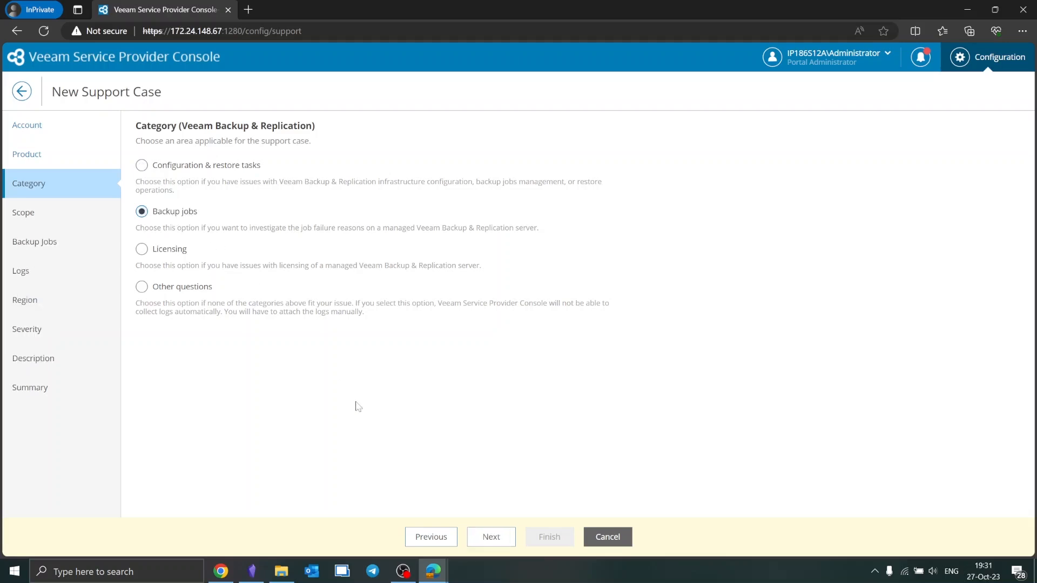
pyautogui.click(489, 536)
# - Select the managed company 1c1 as the scope of the support case
pyautogui.click(191, 210)
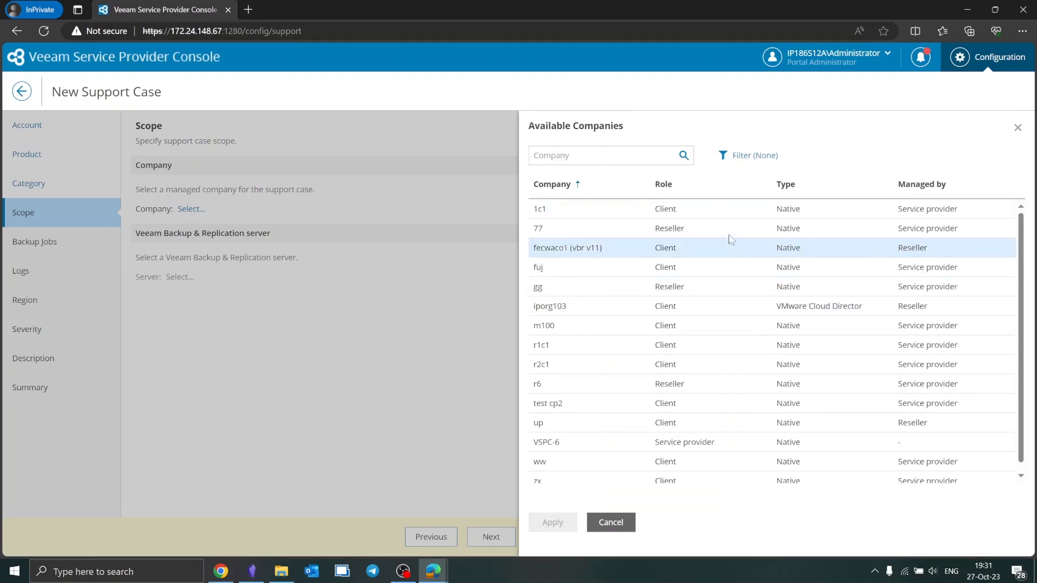
pyautogui.click(744, 157)
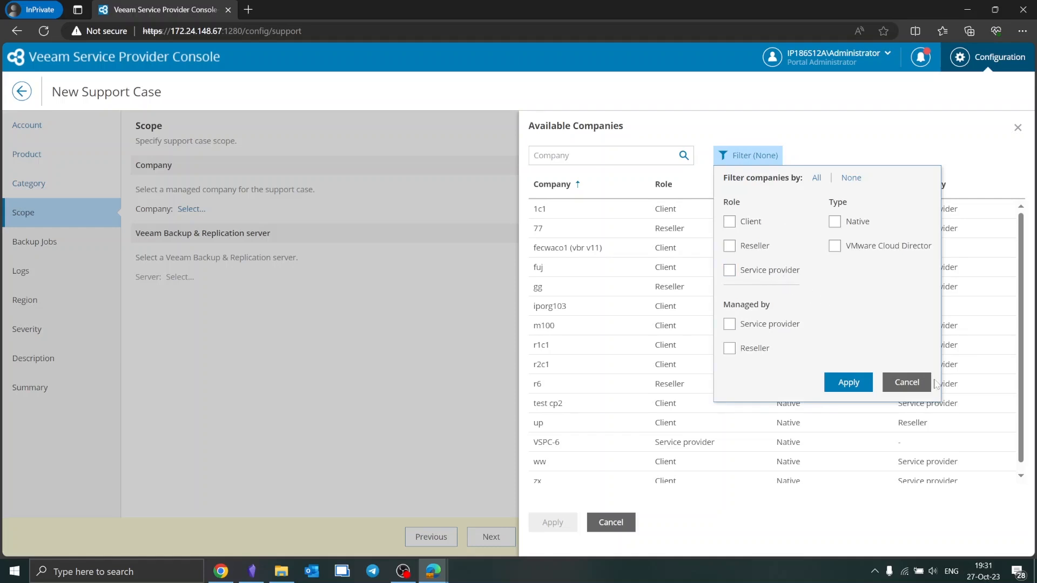
pyautogui.click(905, 382)
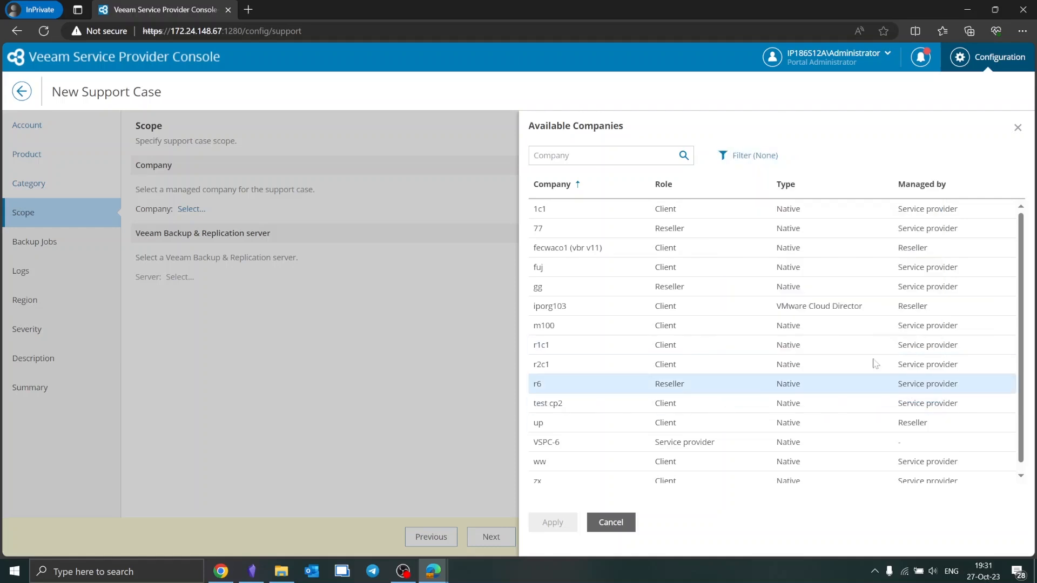
pyautogui.click(634, 215)
pyautogui.click(540, 523)
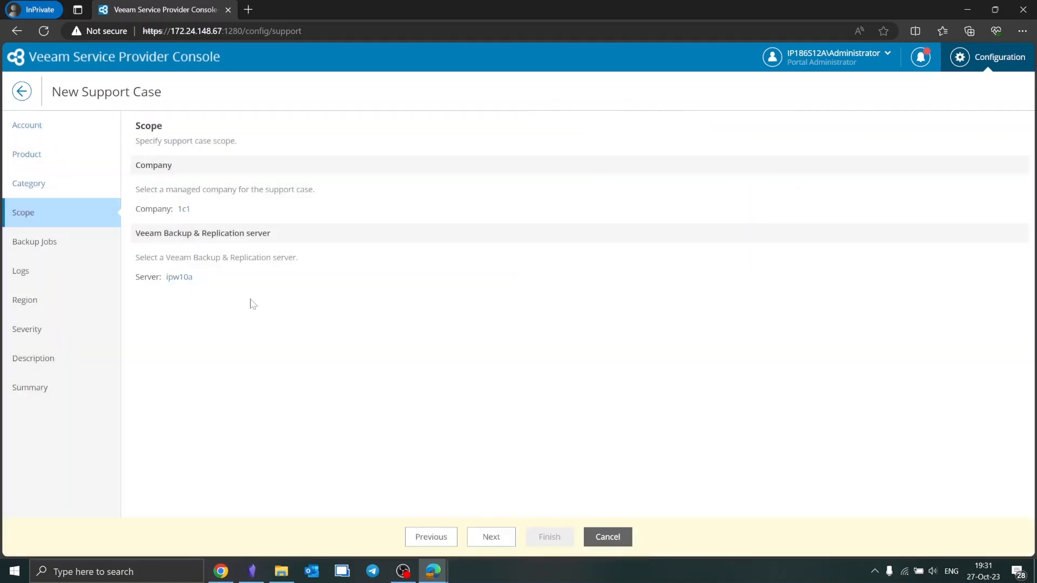
# - Confirm ipw10a as the Veeam Backup & Replication server and continue to the backup jobs
pyautogui.click(180, 276)
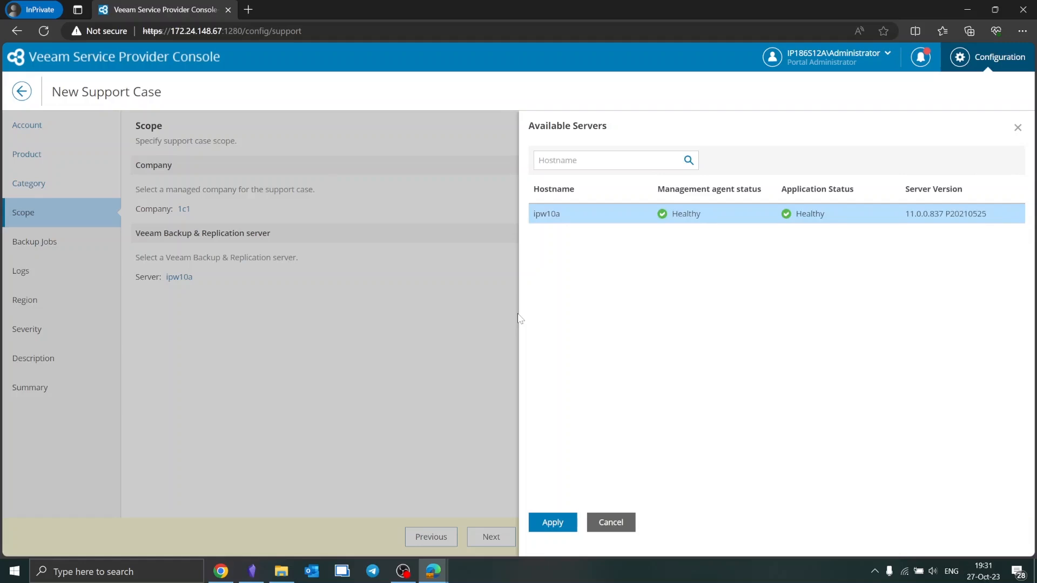
pyautogui.moveTo(905, 215); pyautogui.dragTo(963, 218)
pyautogui.click(552, 522)
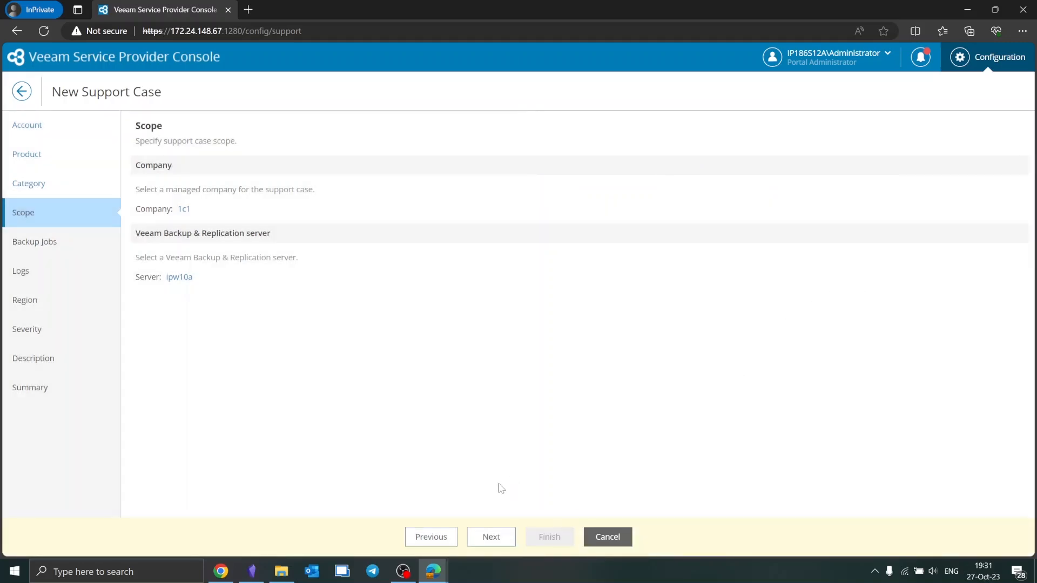
pyautogui.click(484, 540)
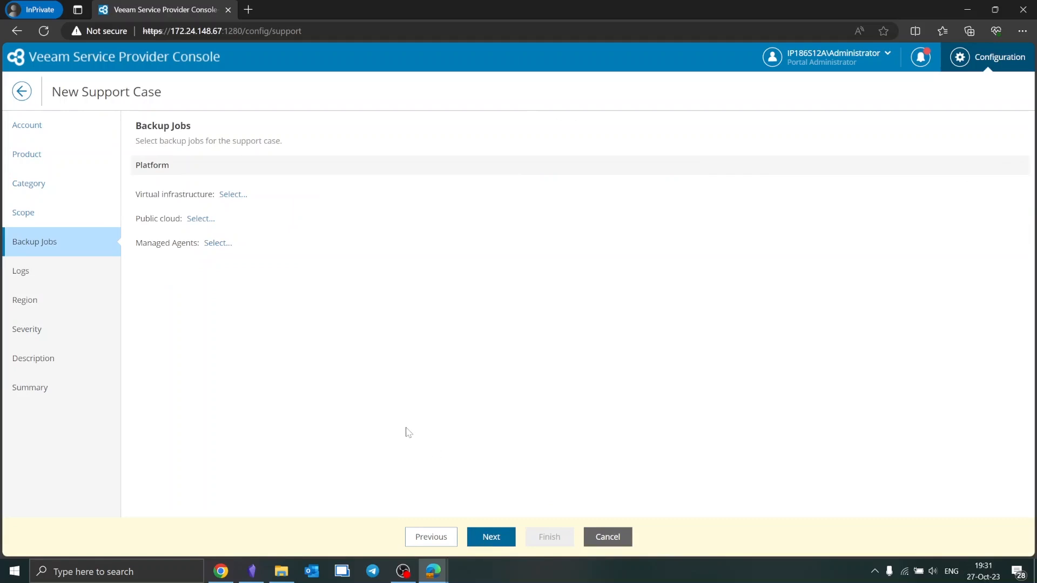
# - Add all virtual infrastructure jobs to the support case and continue to the log settings
pyautogui.click(236, 198)
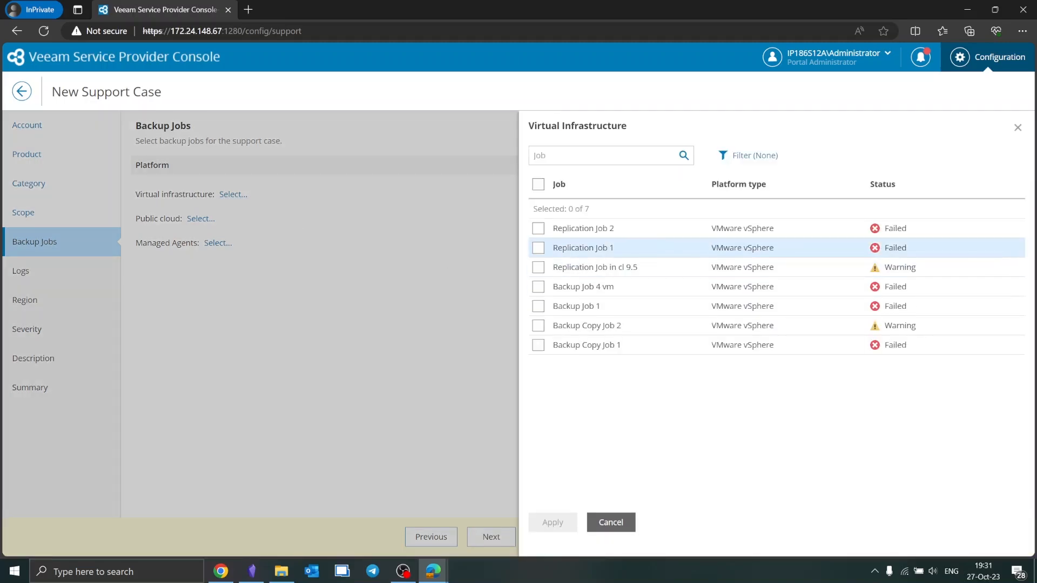
pyautogui.moveTo(544, 237); pyautogui.dragTo(622, 236)
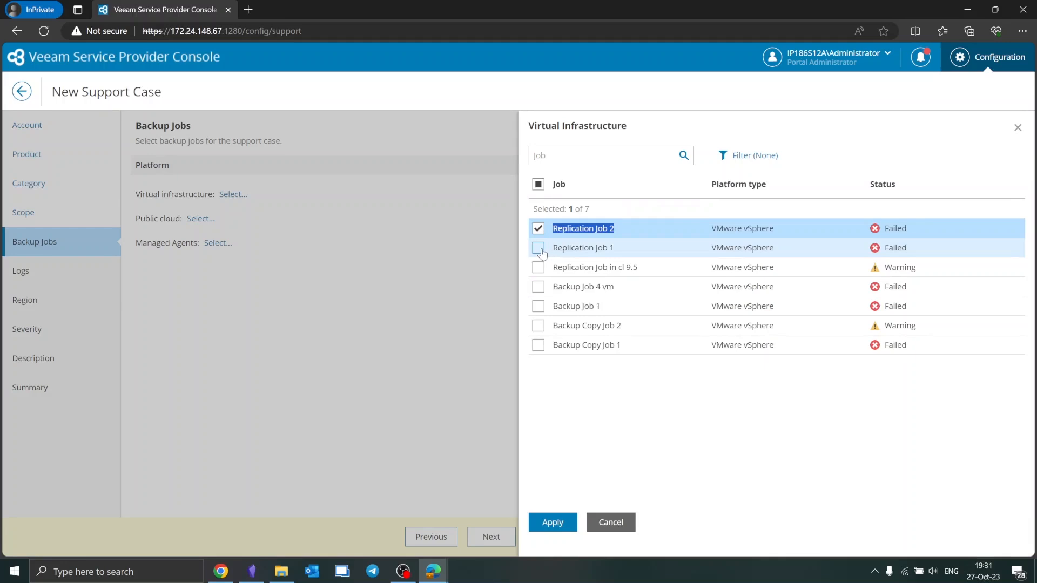
pyautogui.click(538, 185)
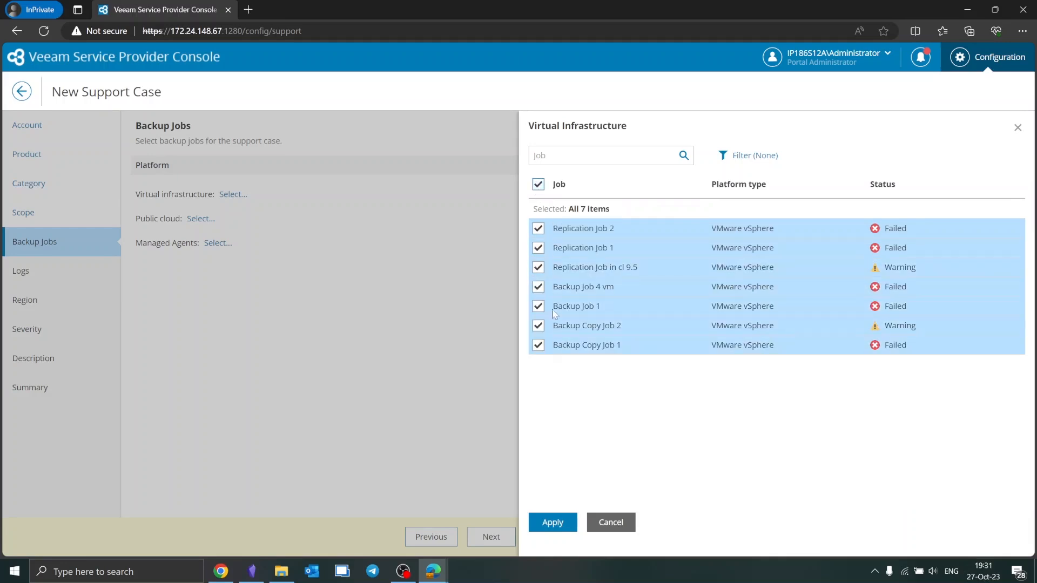
pyautogui.click(547, 522)
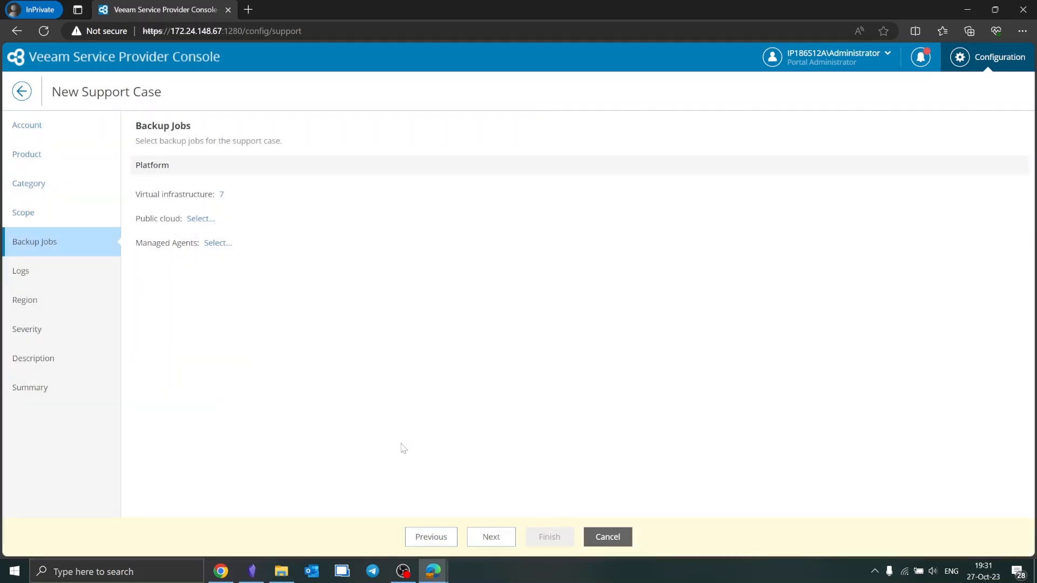
pyautogui.click(491, 537)
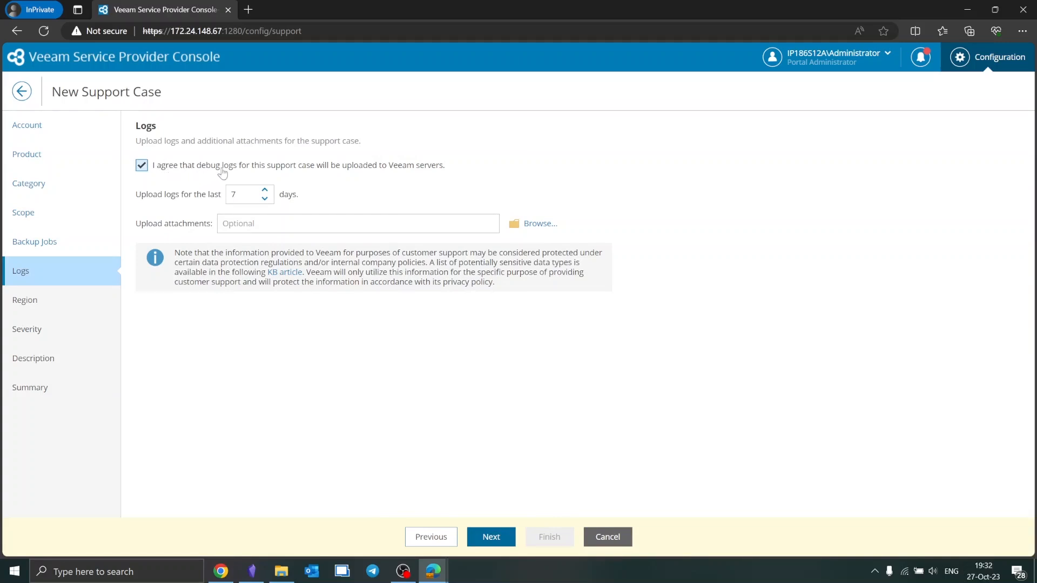
# - Keep the debug log upload for the last 7 days without attachments and continue to the region settings
pyautogui.click(140, 225)
pyautogui.moveTo(140, 225); pyautogui.dragTo(214, 226)
pyautogui.click(214, 227)
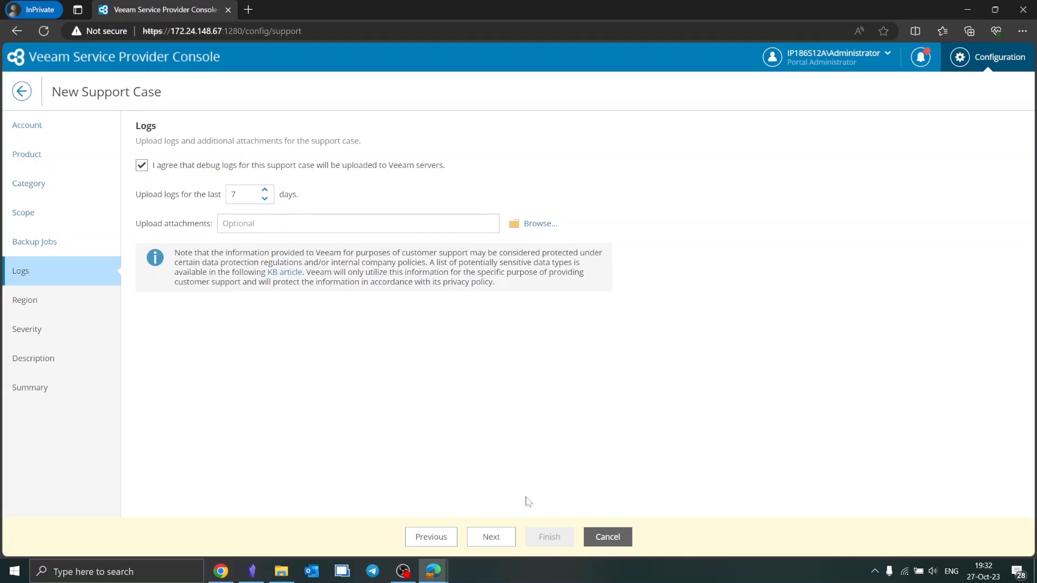
pyautogui.click(491, 536)
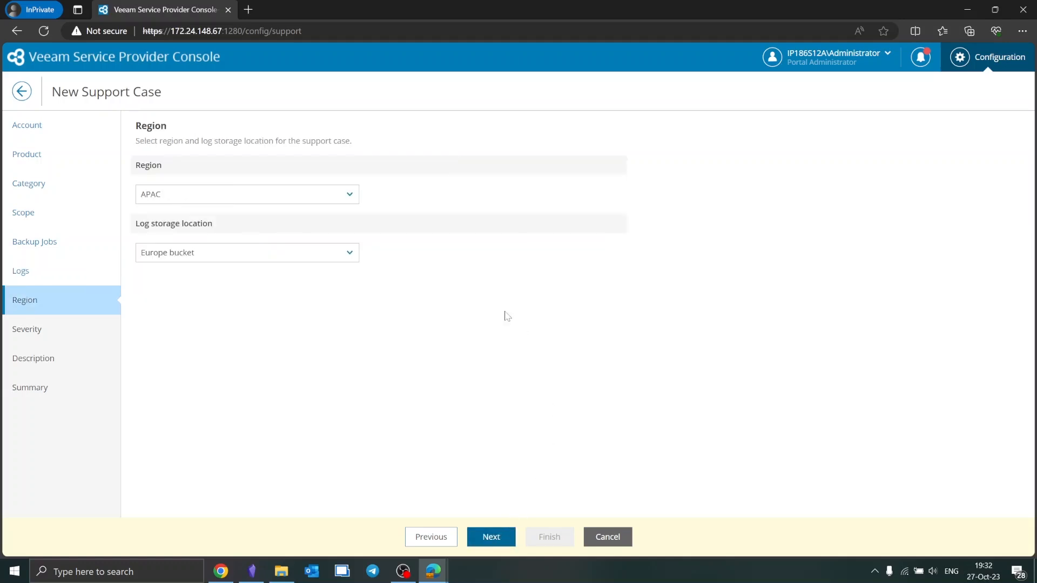
# - Set the case region to Europe, keep Europe bucket as the log storage location, and continue to the severity
pyautogui.click(286, 200)
pyautogui.click(278, 242)
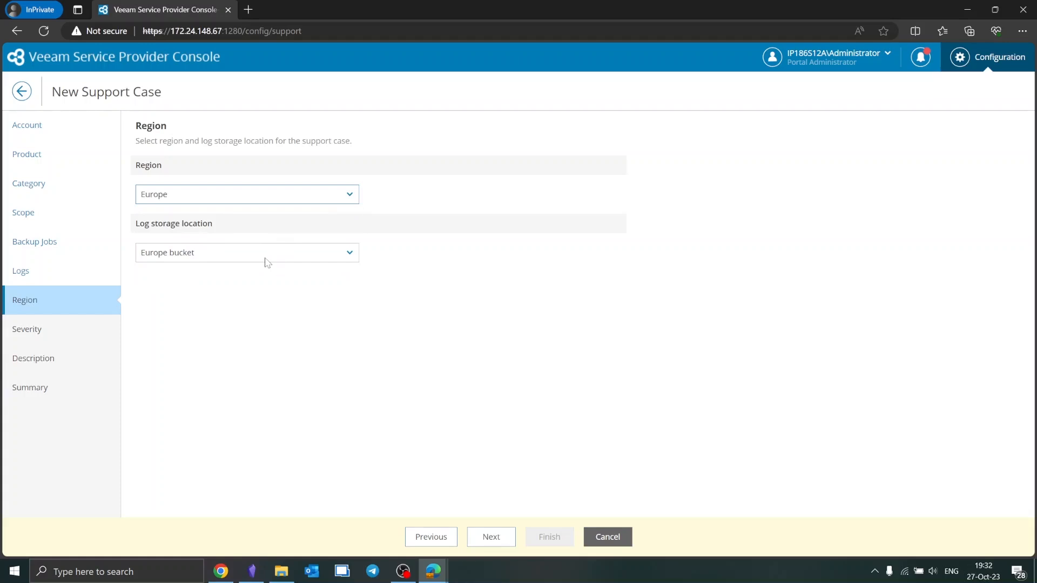
pyautogui.click(261, 261)
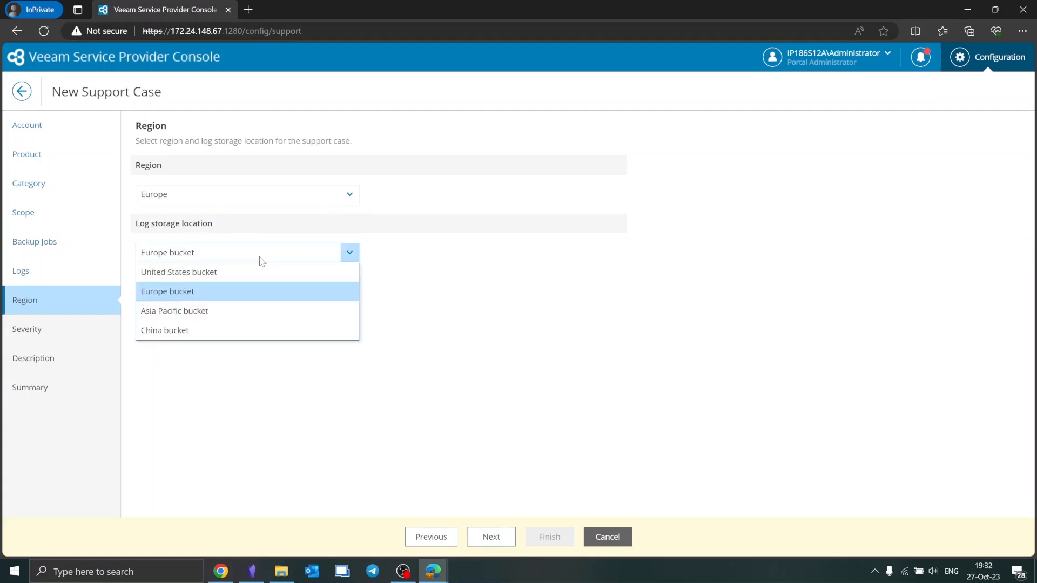
pyautogui.click(450, 274)
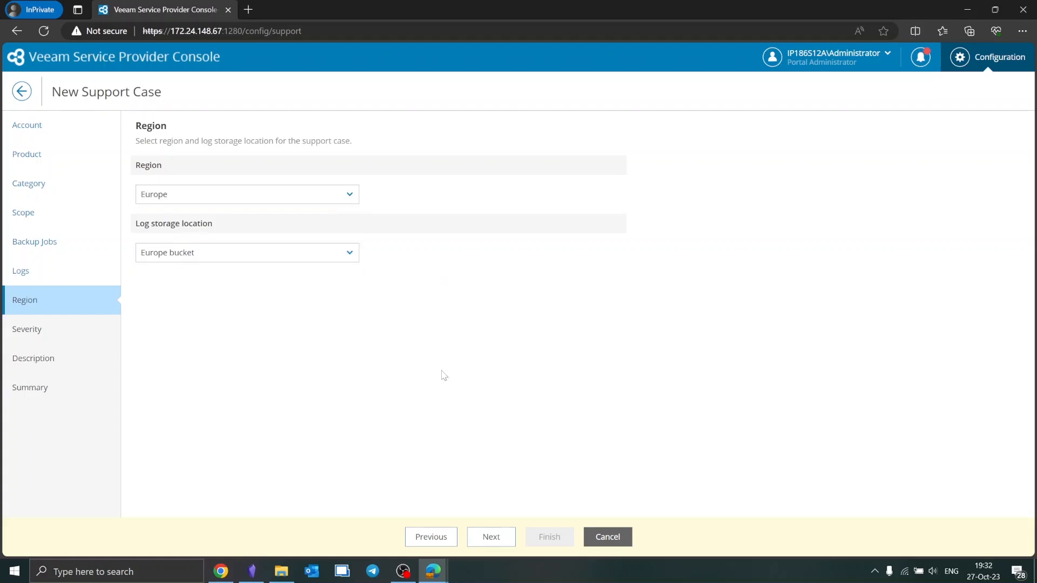
pyautogui.click(477, 537)
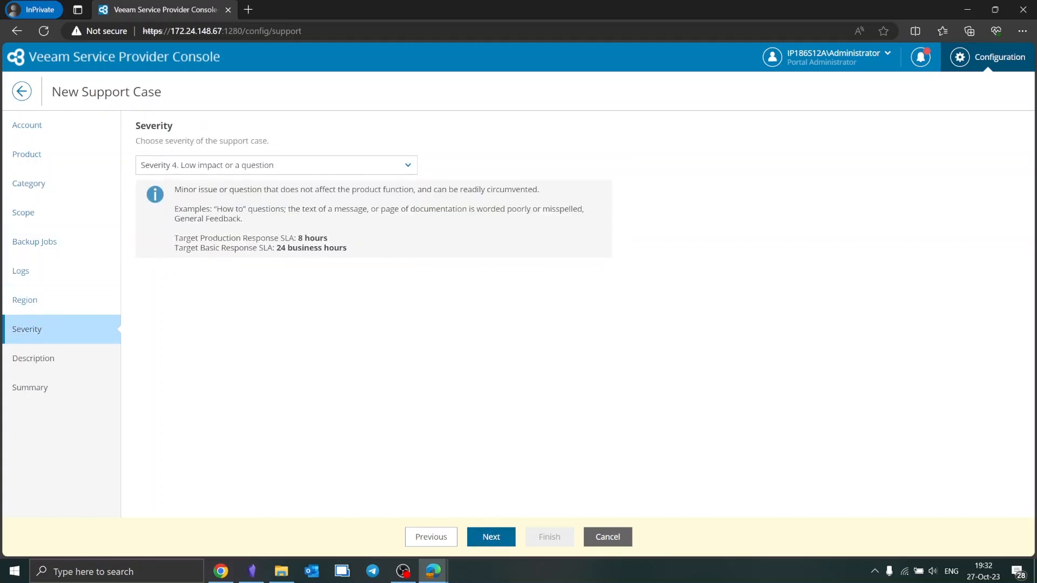
# - Set the case severity to Severity 2, Major impact on production operations
pyautogui.click(324, 166)
pyautogui.click(518, 203)
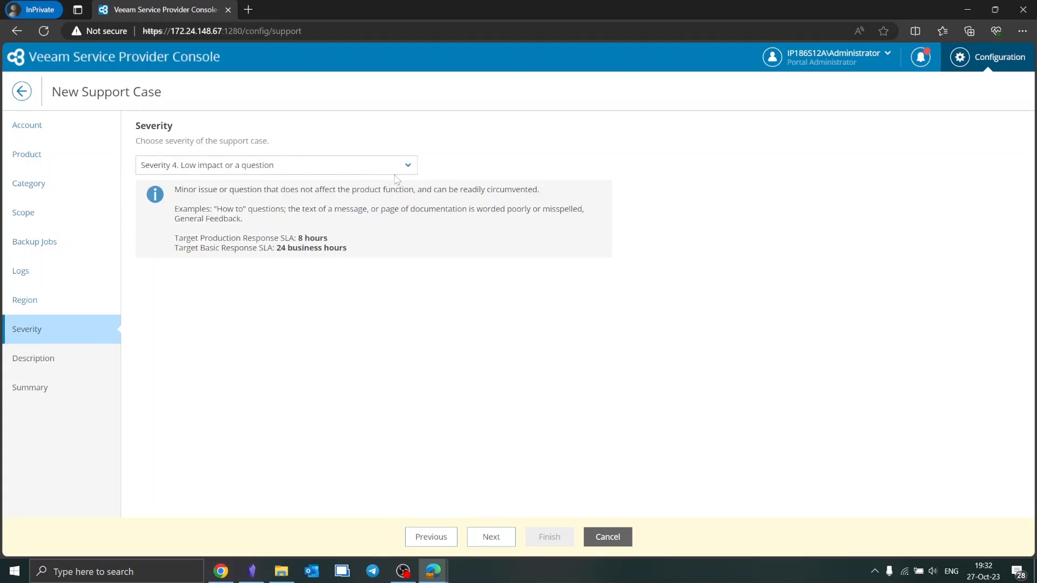
pyautogui.click(360, 171)
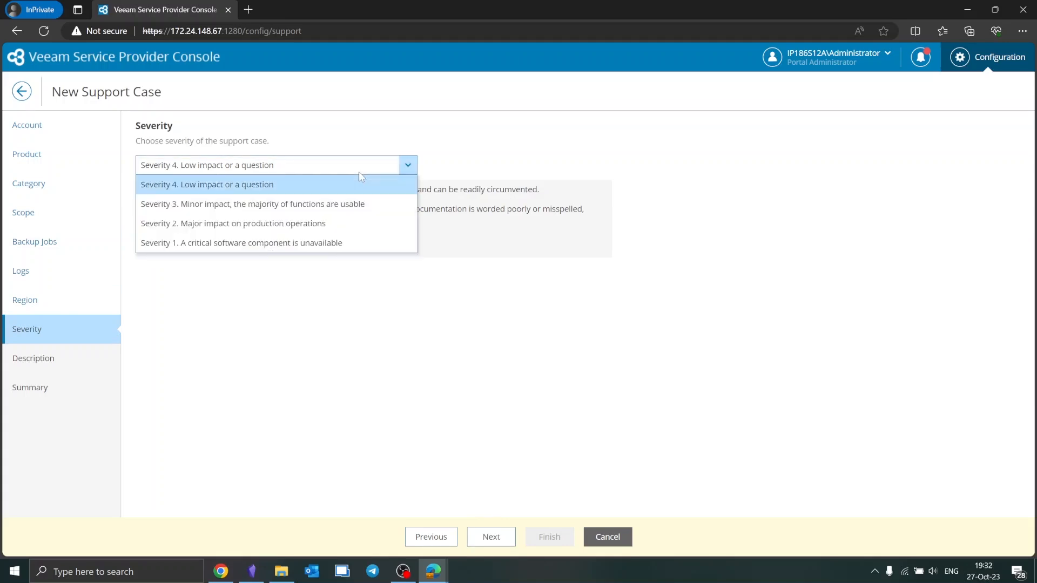
pyautogui.click(393, 227)
# - Set the case severity to Severity 1, A critical software component is unavailable
pyautogui.click(394, 165)
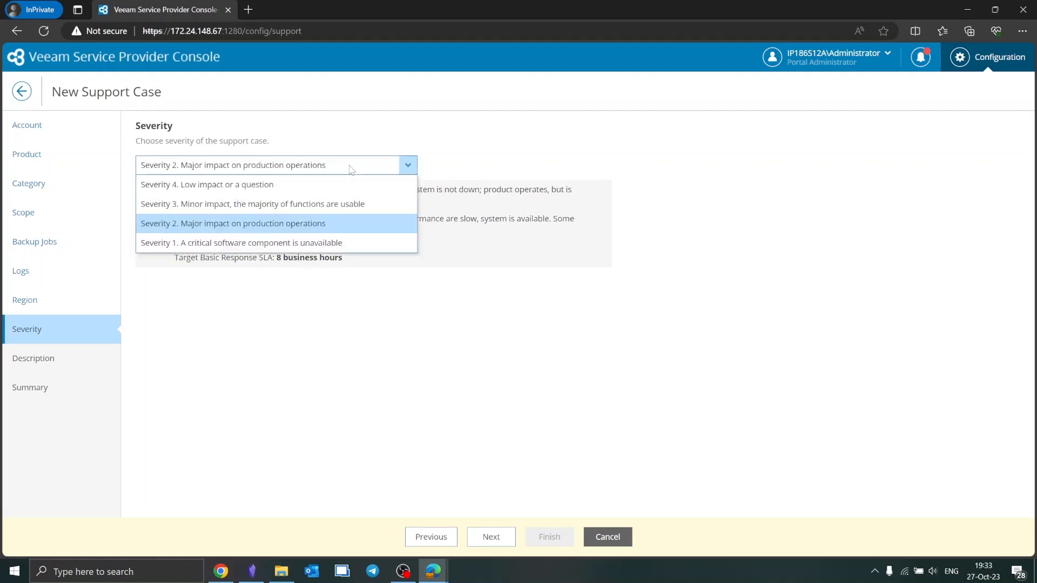
pyautogui.click(313, 243)
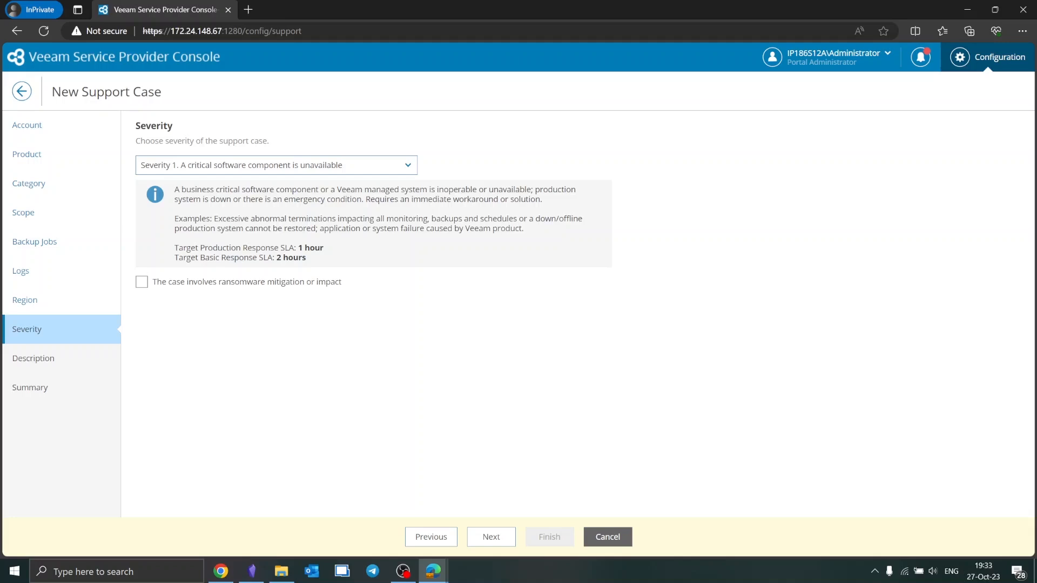
# - Mark the case as involving ransomware mitigation or impact and continue to the description
pyautogui.click(160, 287)
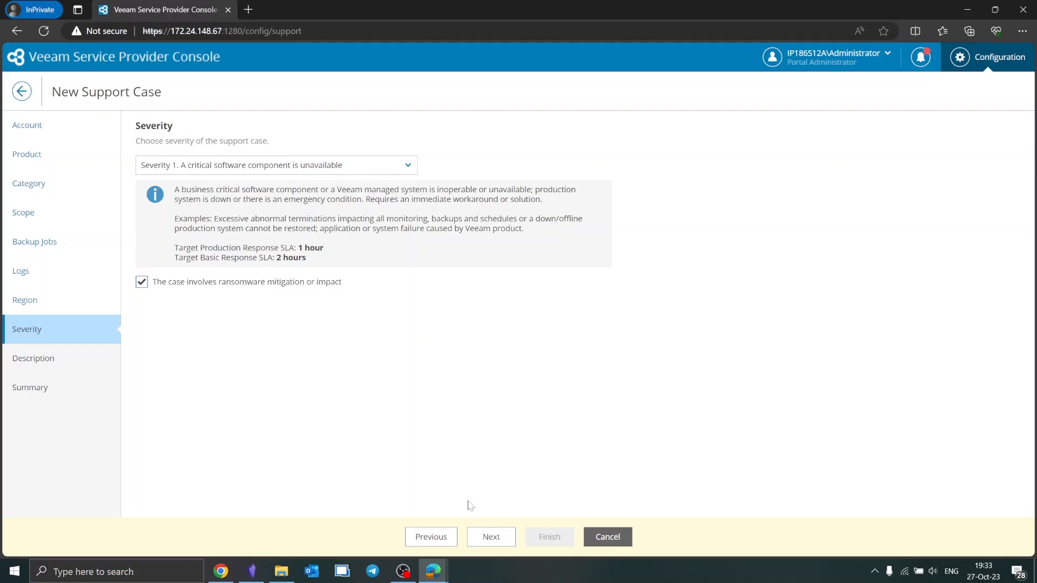
pyautogui.click(478, 539)
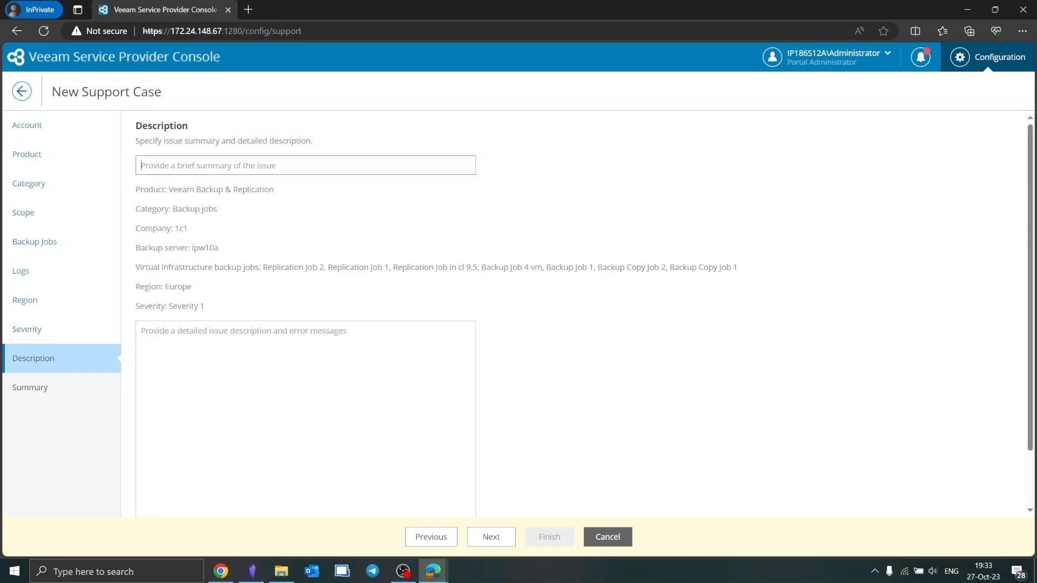
# - Enter the issue summary "Replication job is failing due to ransomware attack" and the detailed description "Additional"
pyautogui.write('R')
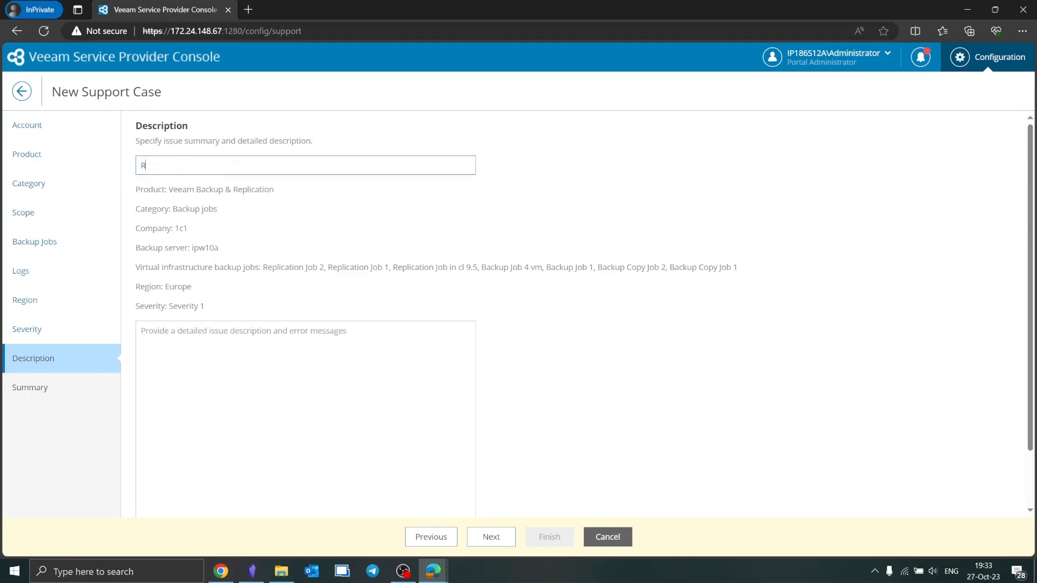
pyautogui.write('eplication job is failing due to ranso')
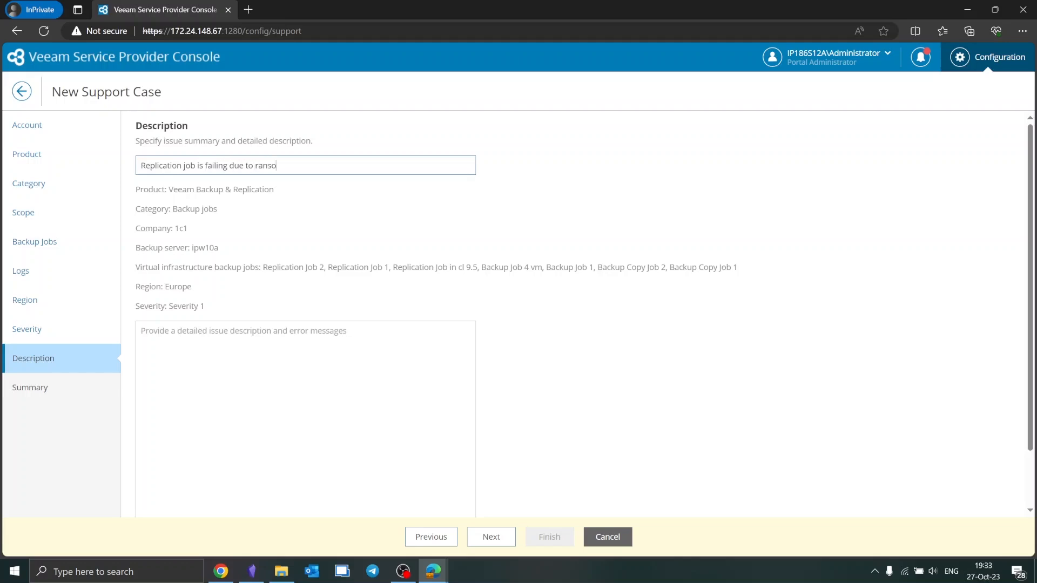
pyautogui.write('mware attack')
pyautogui.press('Tab')
pyautogui.write('Add')
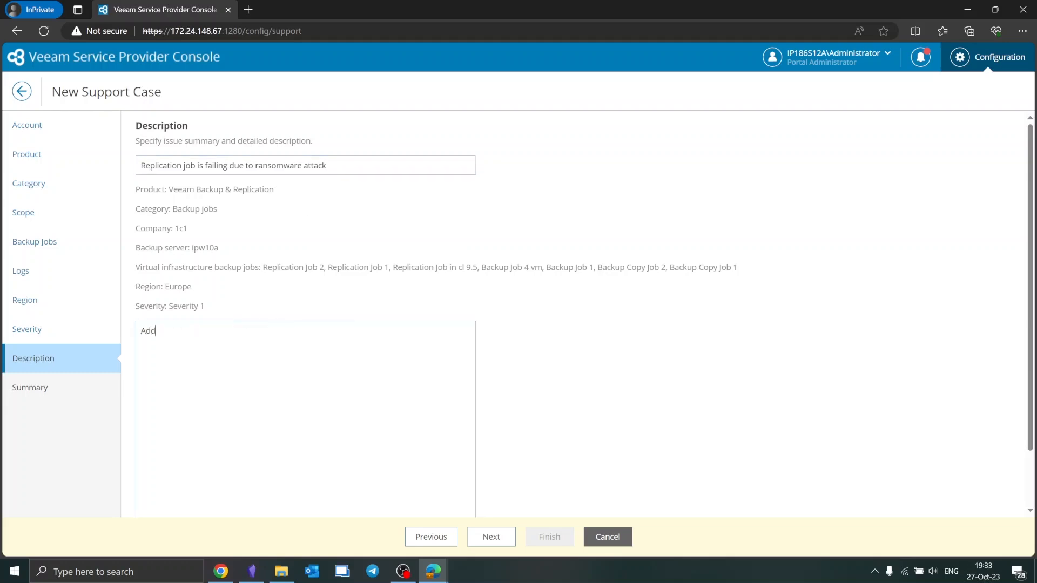
pyautogui.write('itional')
# - Continue to the case summary and submit the new support case
pyautogui.scroll(-2, 305, 378)
pyautogui.click(491, 537)
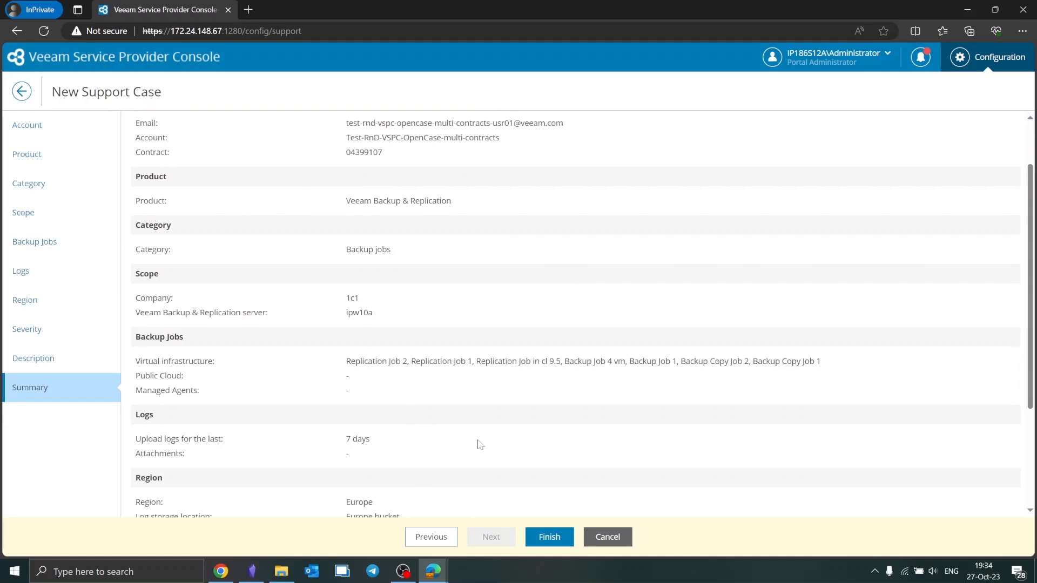
pyautogui.click(550, 537)
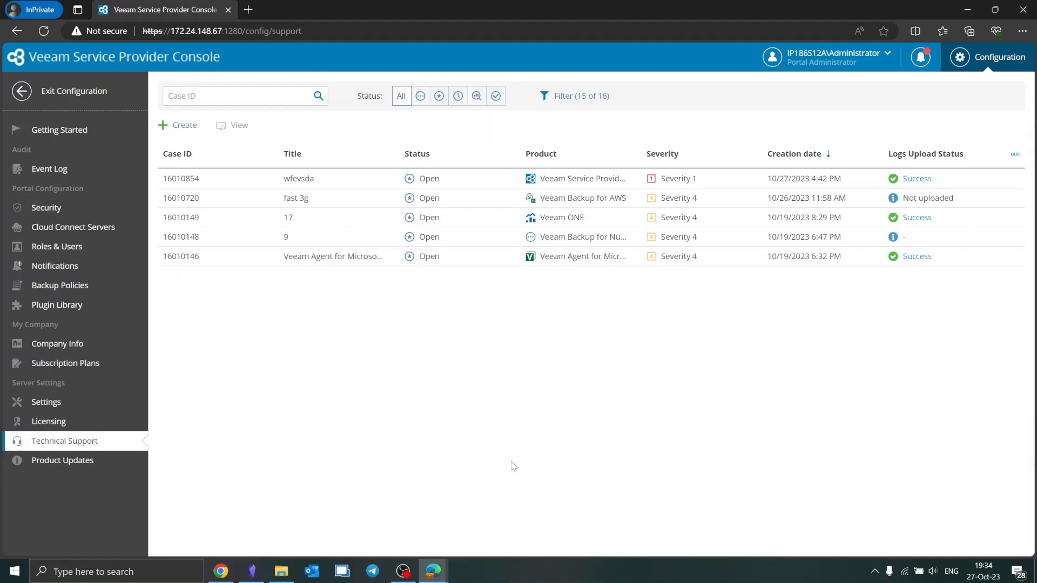
# - Clear all product and severity filters on the support case list and apply the change
pyautogui.click(567, 96)
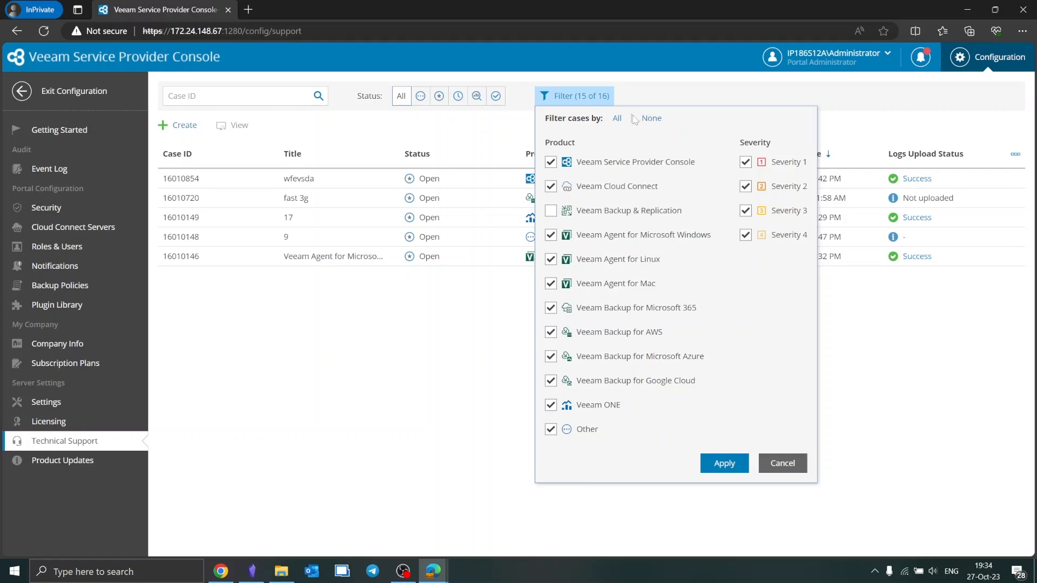
pyautogui.click(651, 119)
pyautogui.click(726, 463)
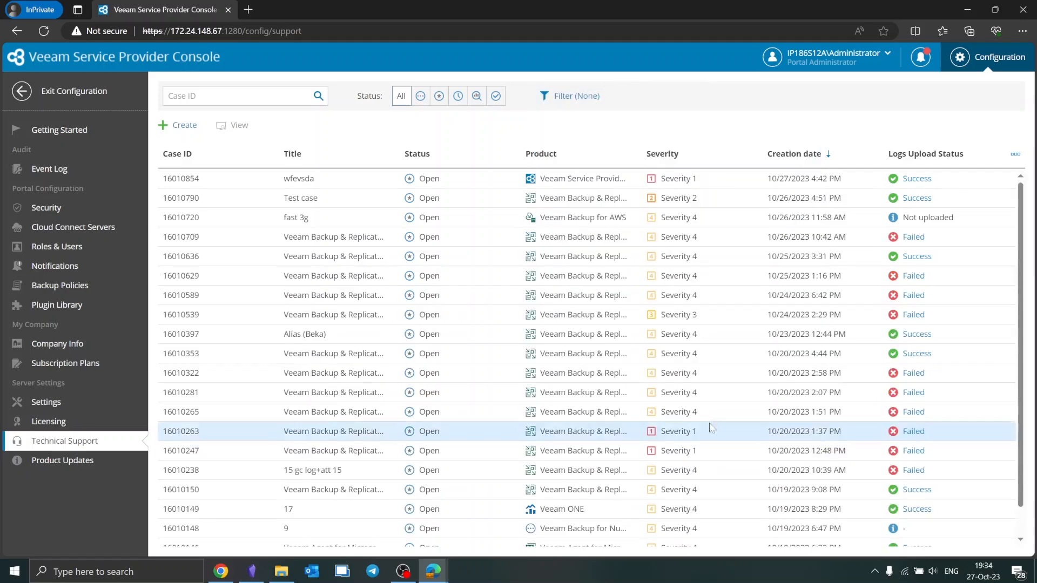
# - Sort the support case list by creation date in ascending order
pyautogui.click(819, 157)
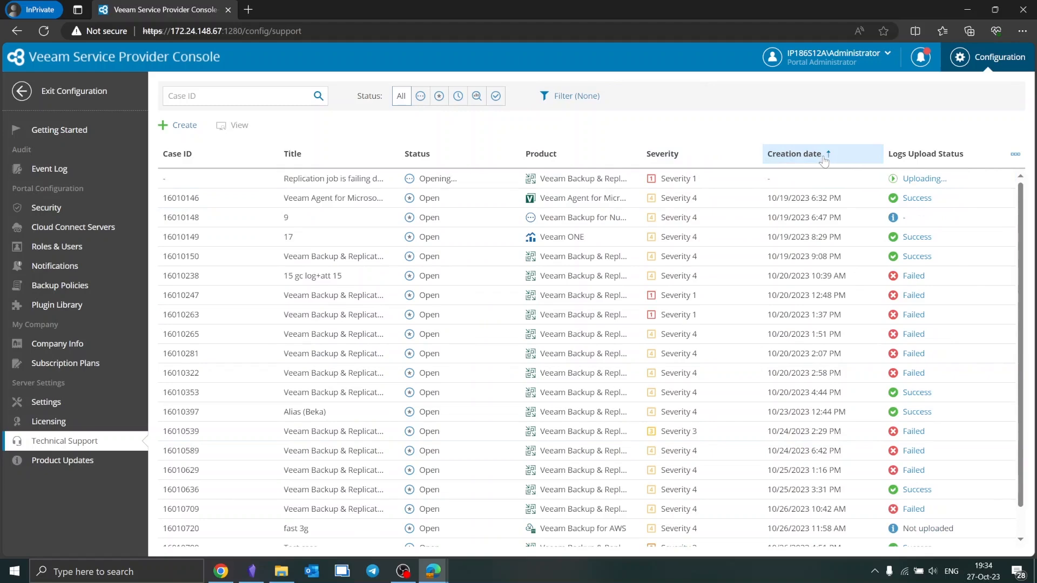
pyautogui.click(818, 157)
pyautogui.click(805, 156)
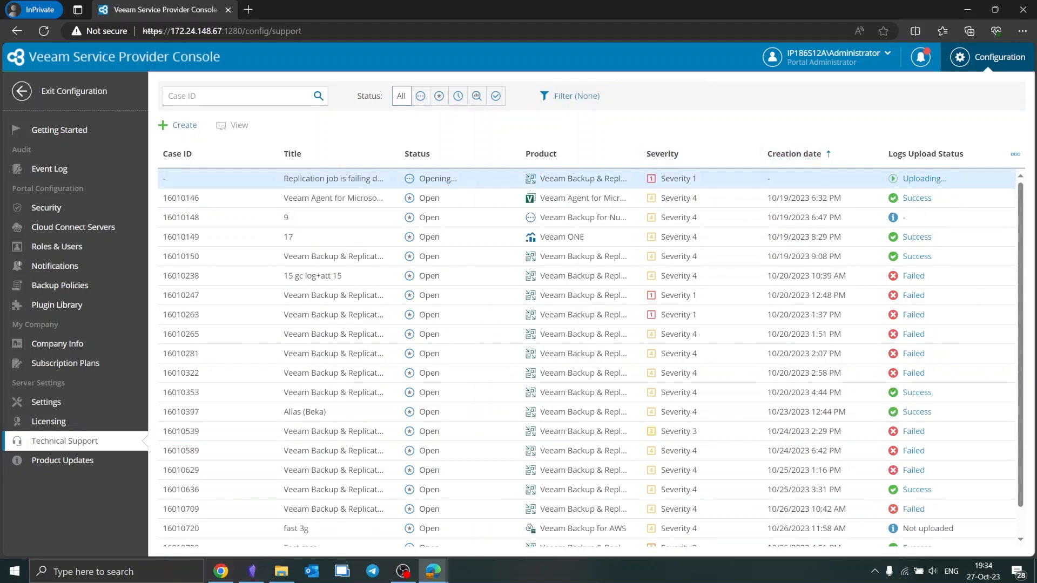
# - Check the logs upload status of the new replication job case and close the status message
pyautogui.click(531, 181)
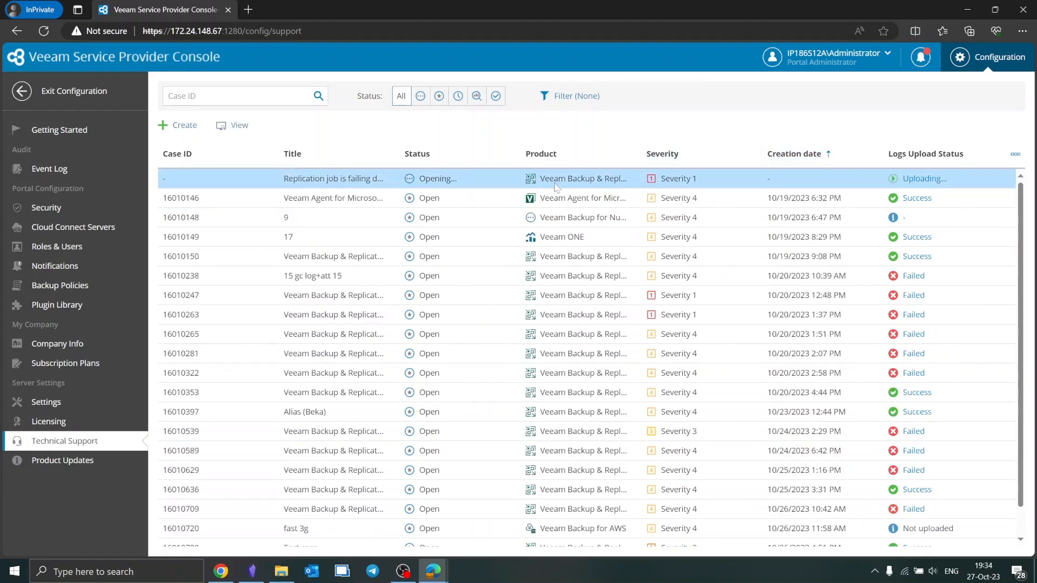
pyautogui.click(924, 179)
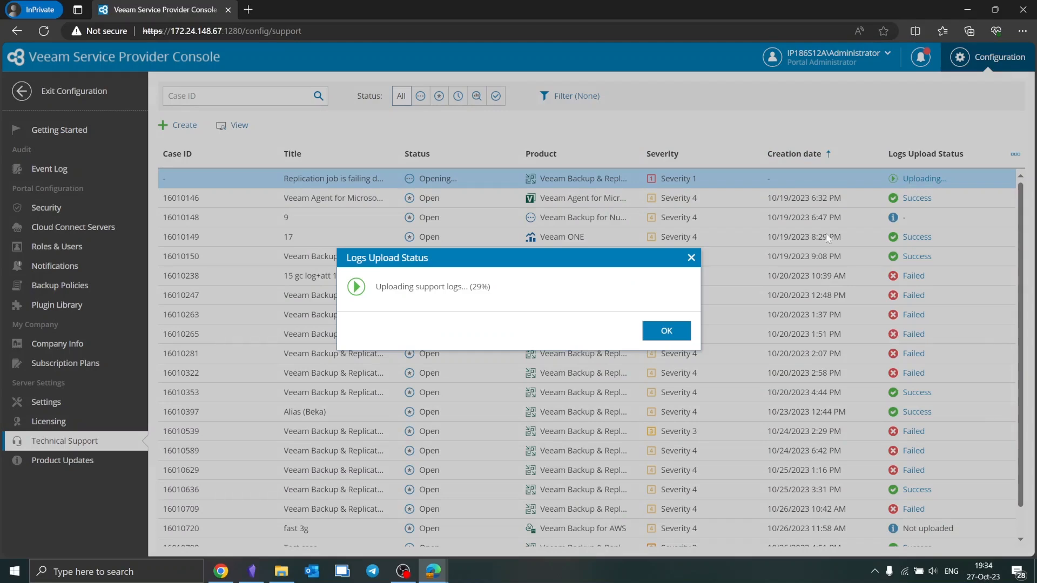
pyautogui.moveTo(433, 287); pyautogui.dragTo(523, 297)
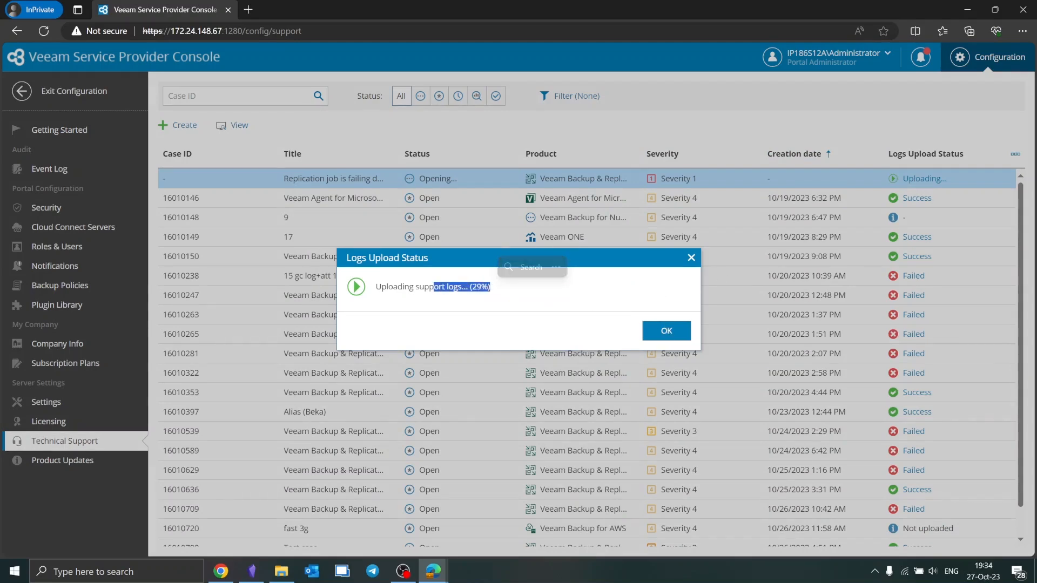
pyautogui.click(667, 331)
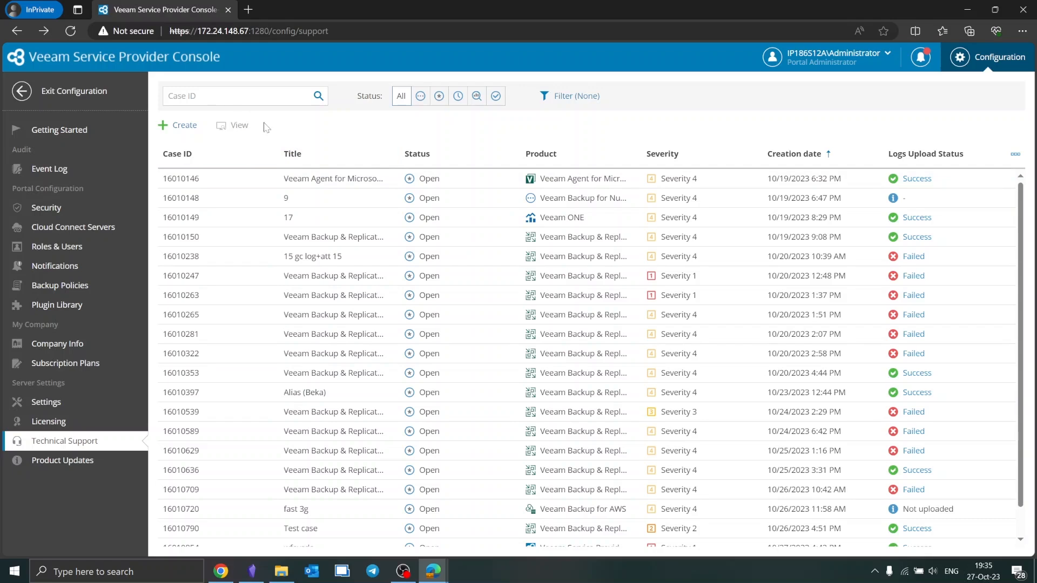
pyautogui.hotkey('alt', 'Tab')
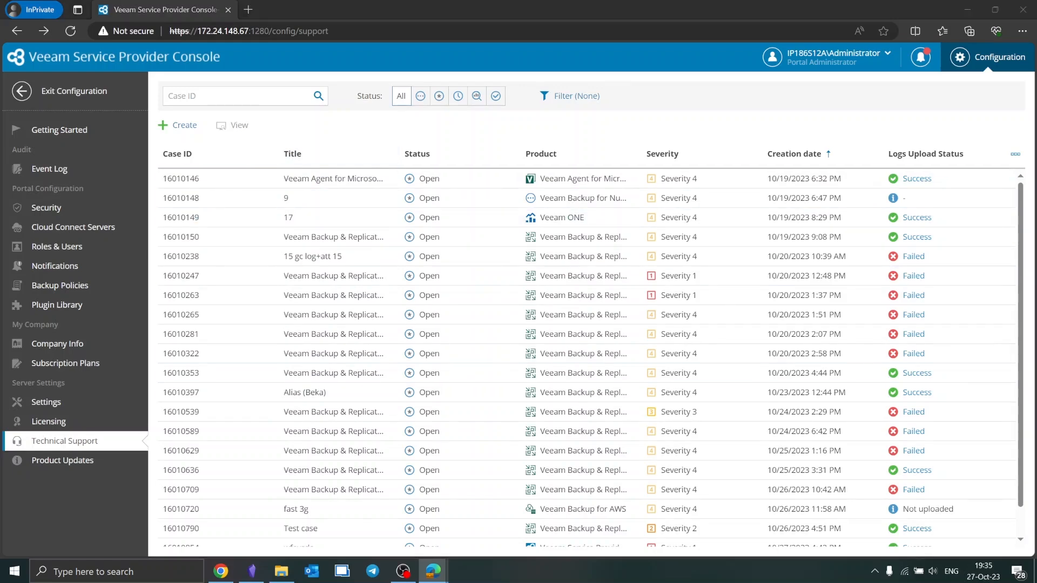